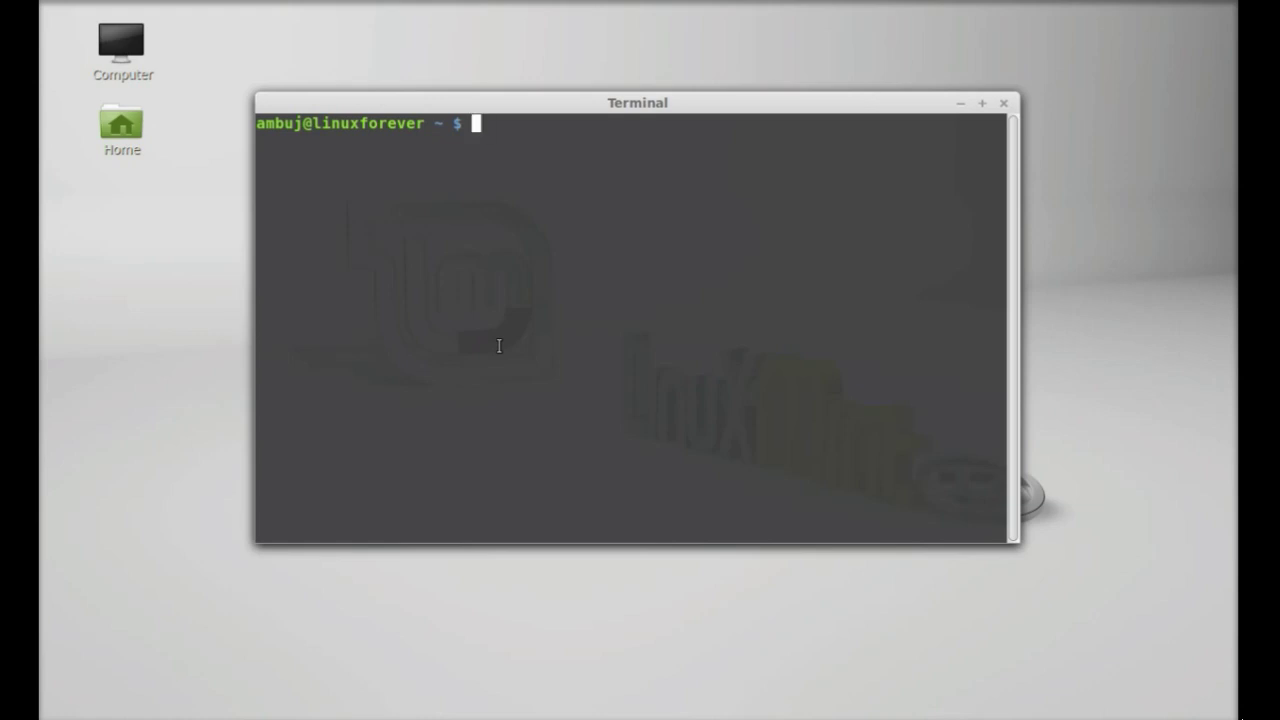
Install HandBrake via 'sudo apt-get install handbrake', entering the account password, then close Terminal.
text(sudo apt-get instal)
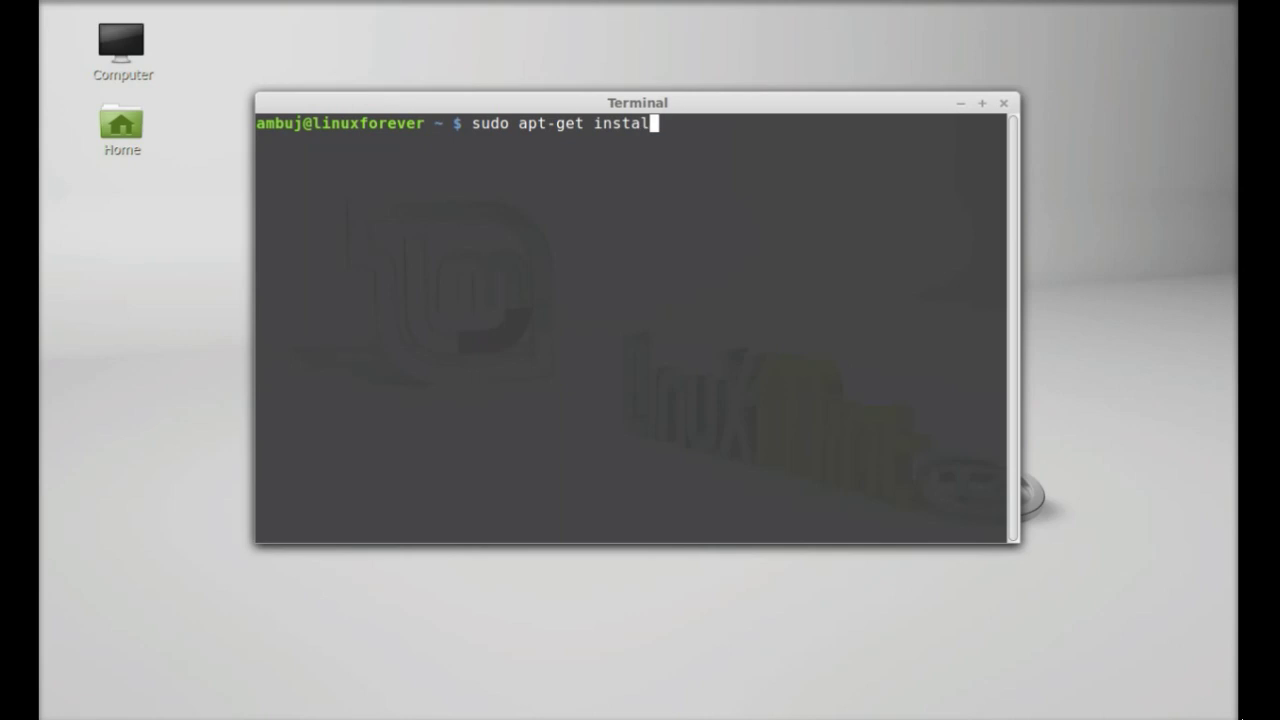
text(l handbrake)
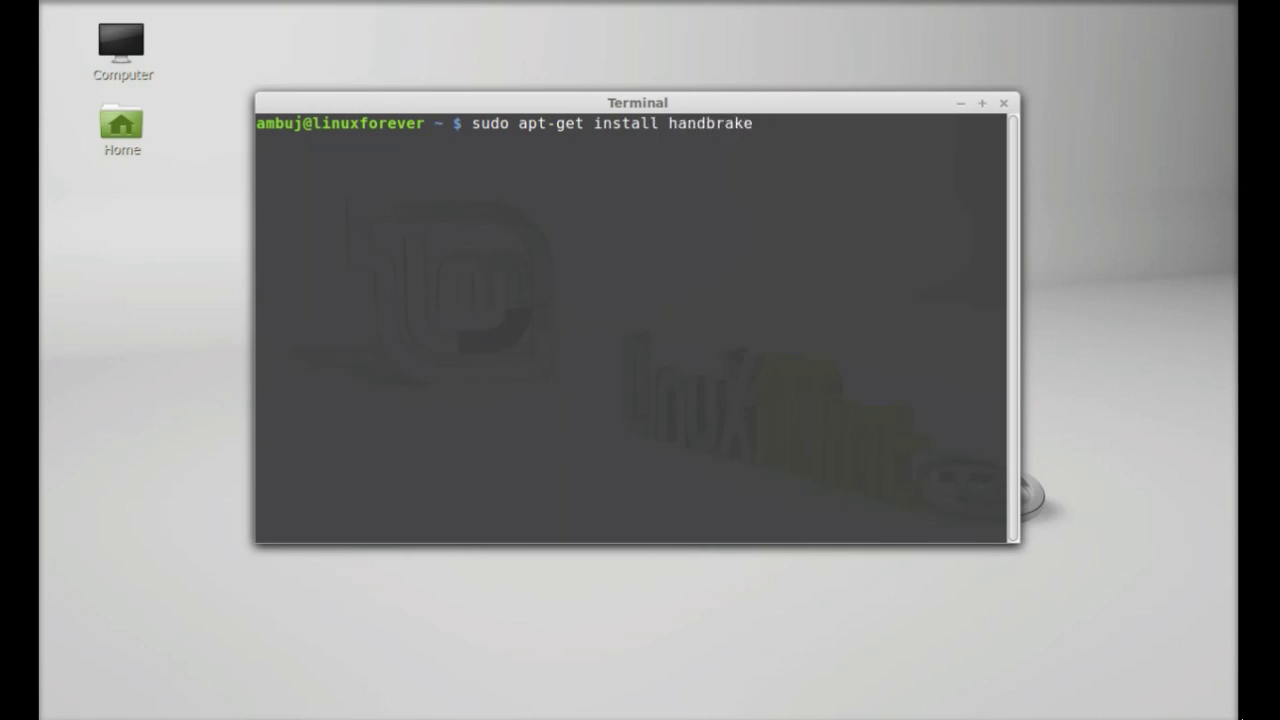
key(Return)
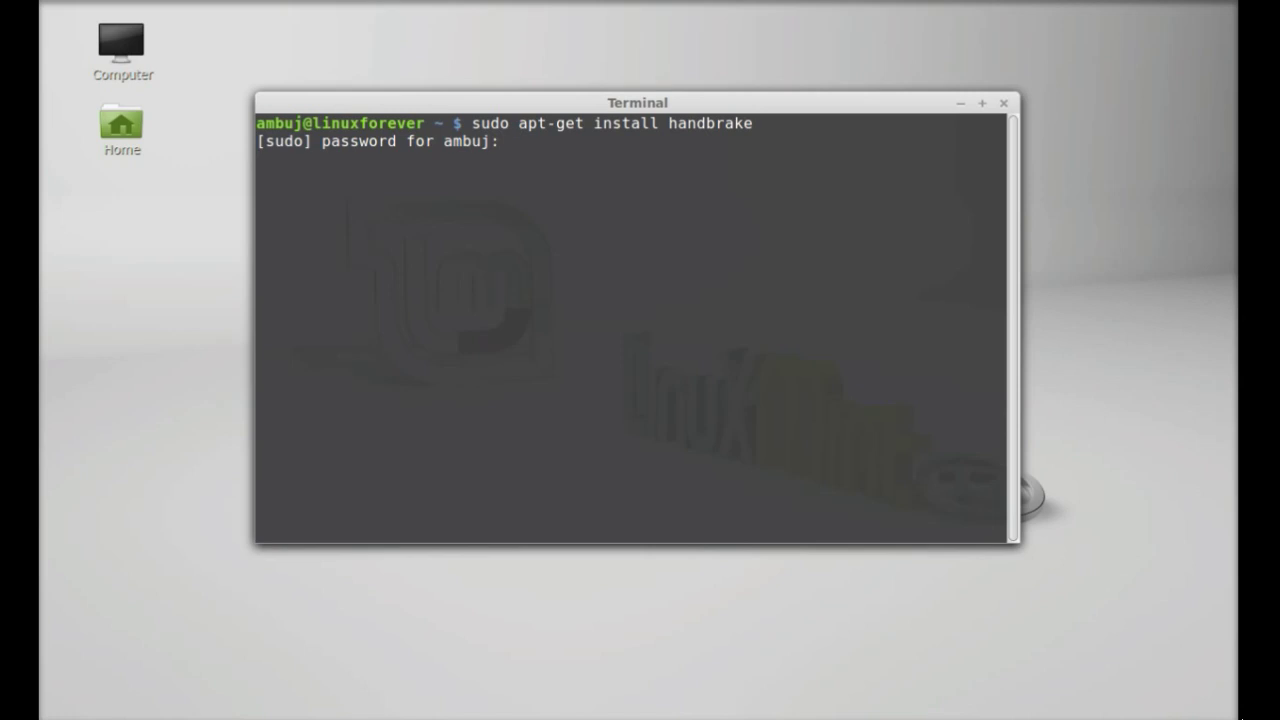
key(Return)
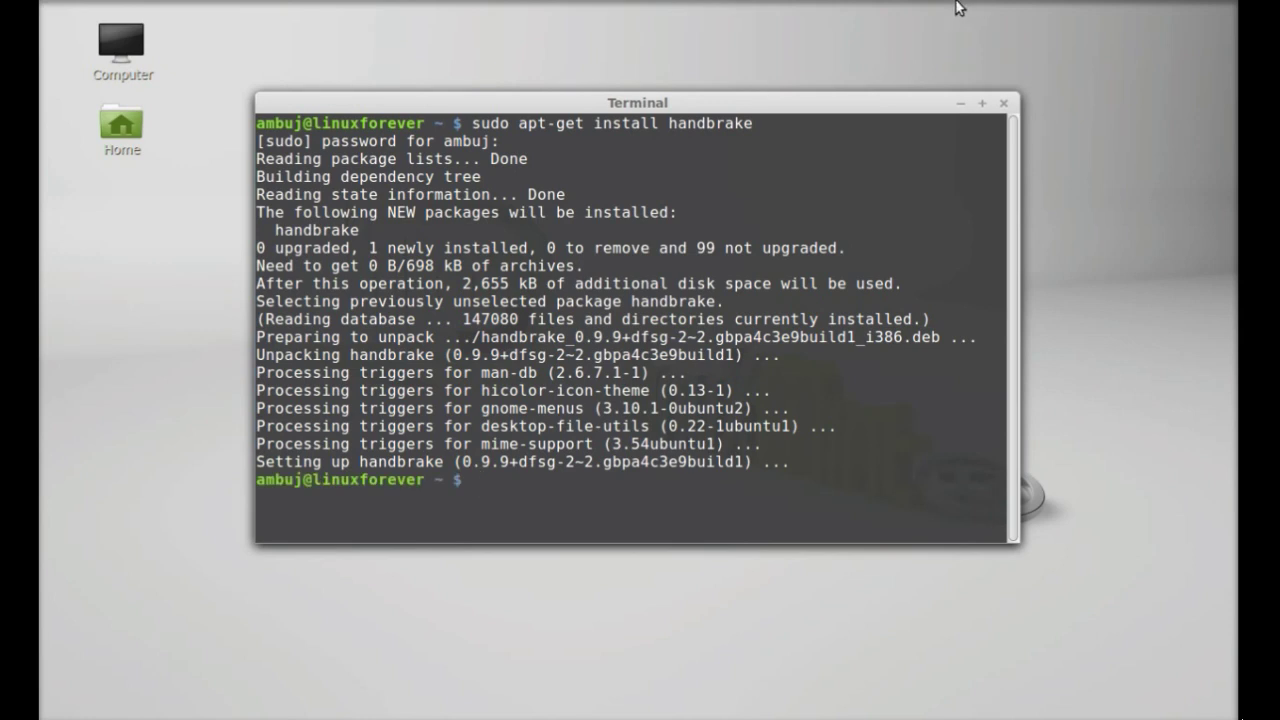
click(1003, 104)
Launch HandBrake from the Menu search 'hand' and bring up its Source file chooser.
click(66, 714)
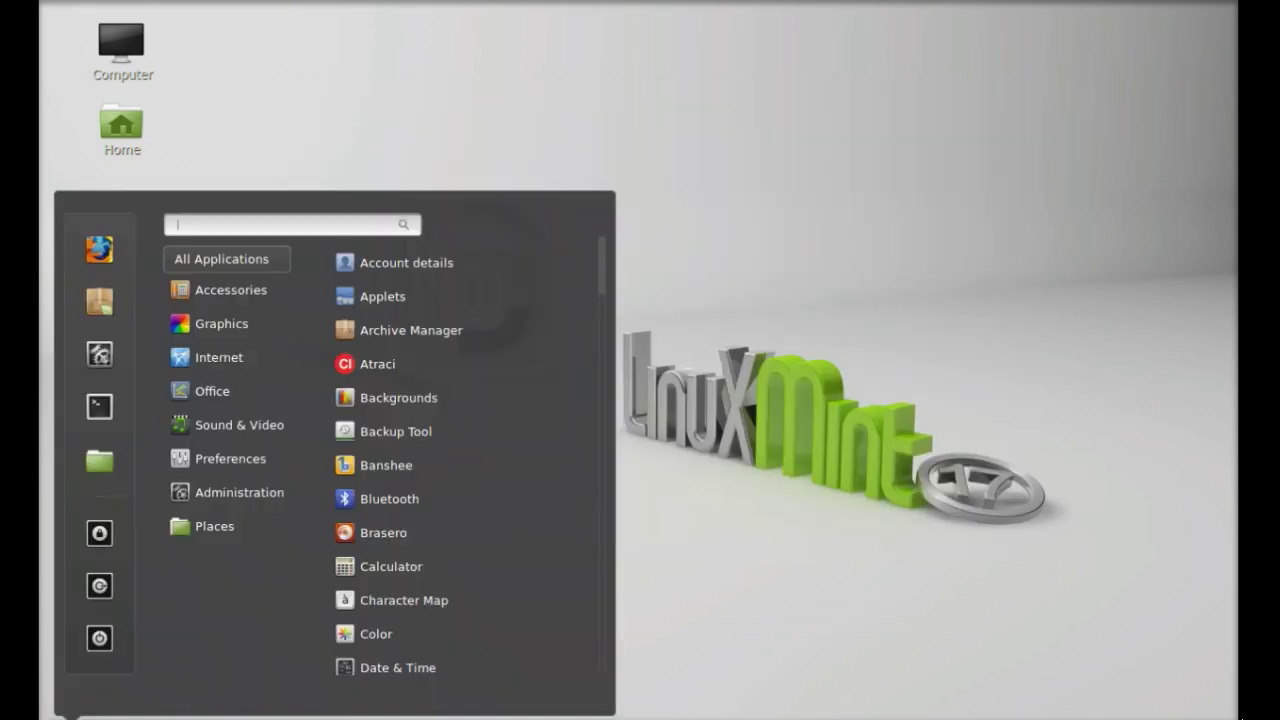
text(hand)
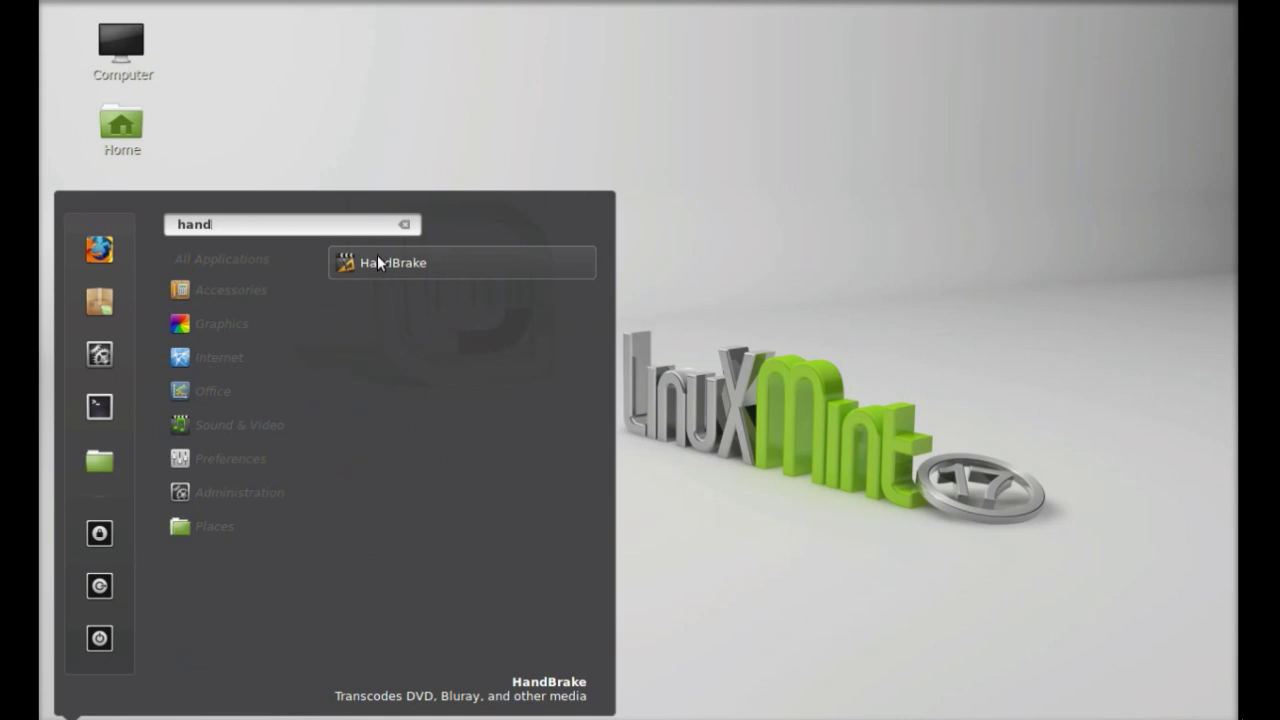
click(378, 260)
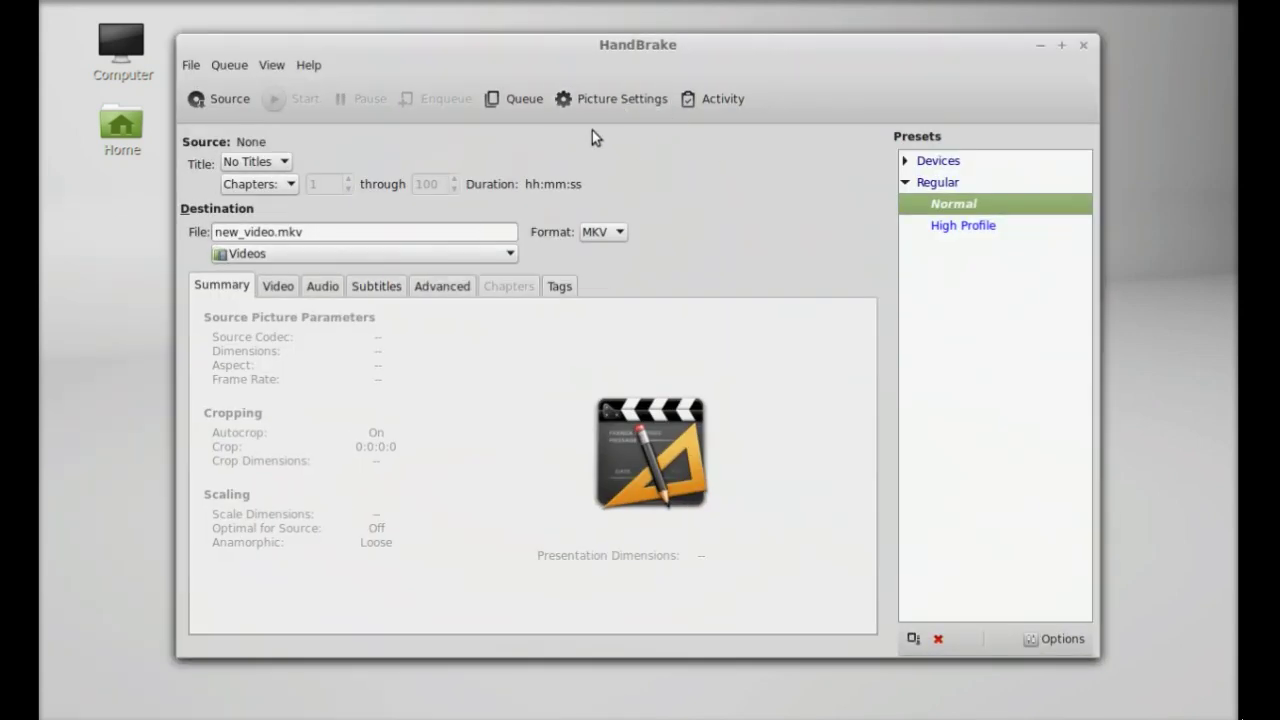
drag(621, 51, 689, 53)
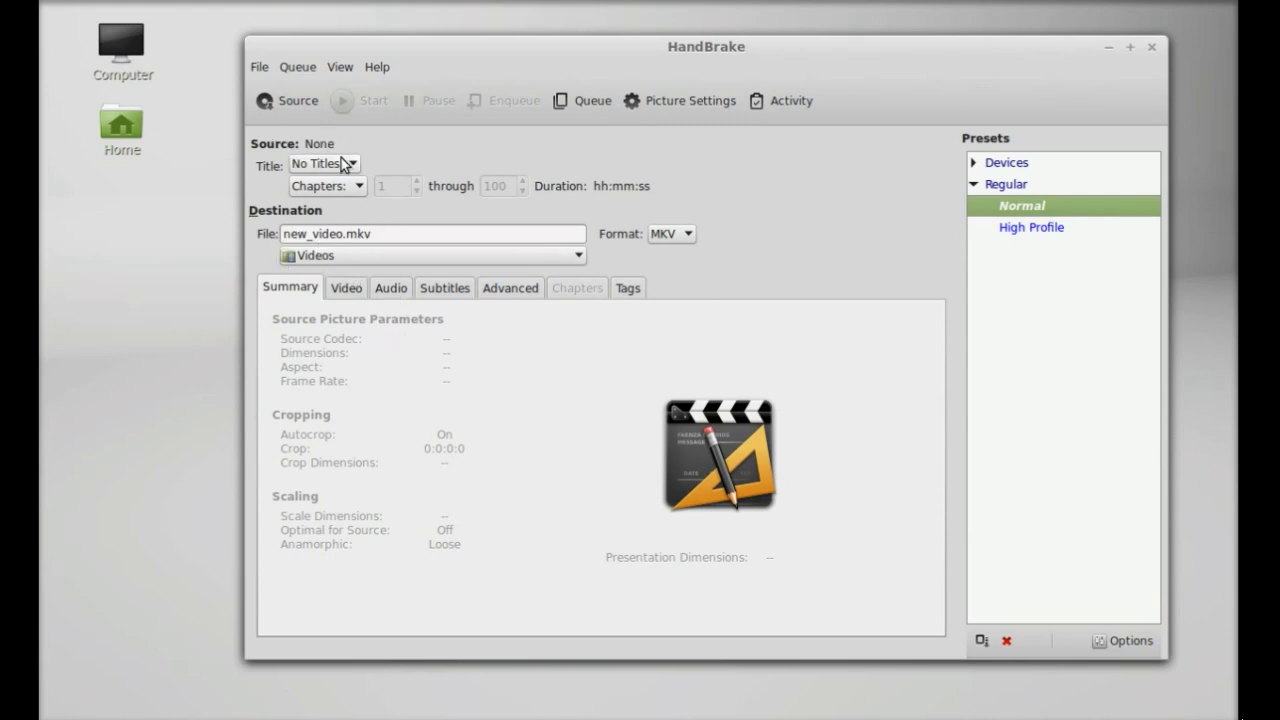
click(292, 104)
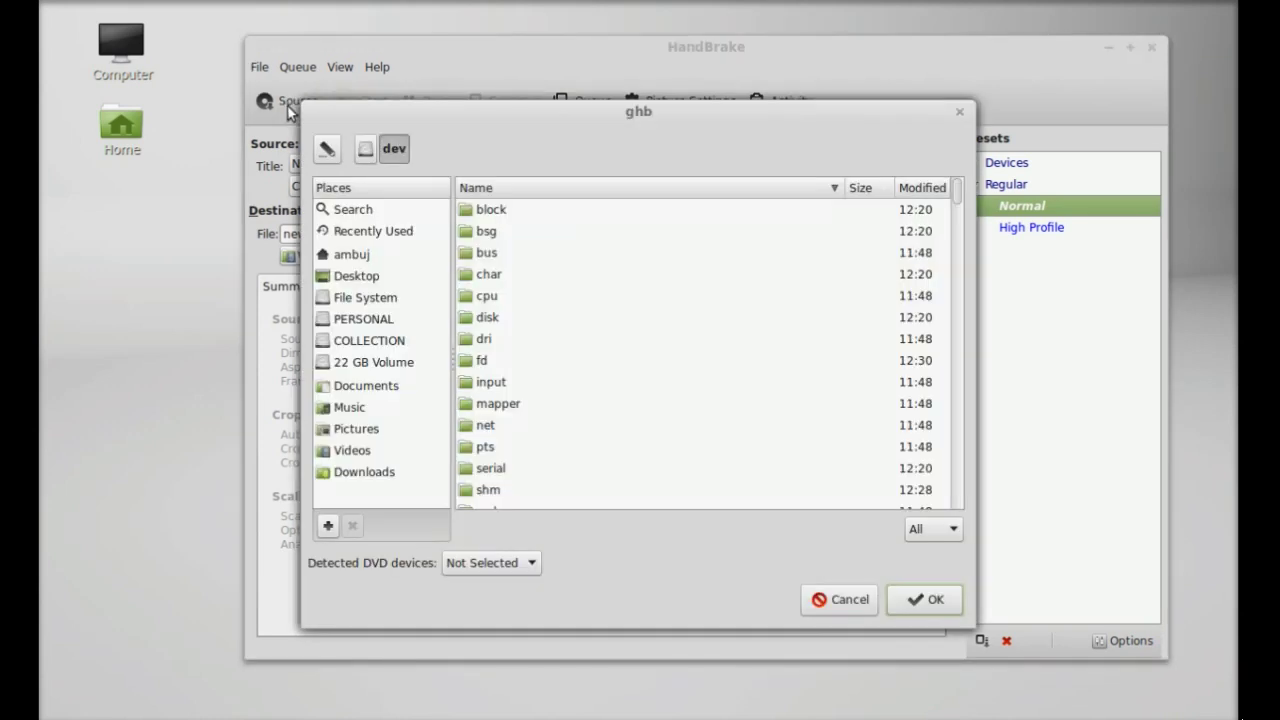
Load Demo.mp4 from the home folder as the source video.
click(357, 256)
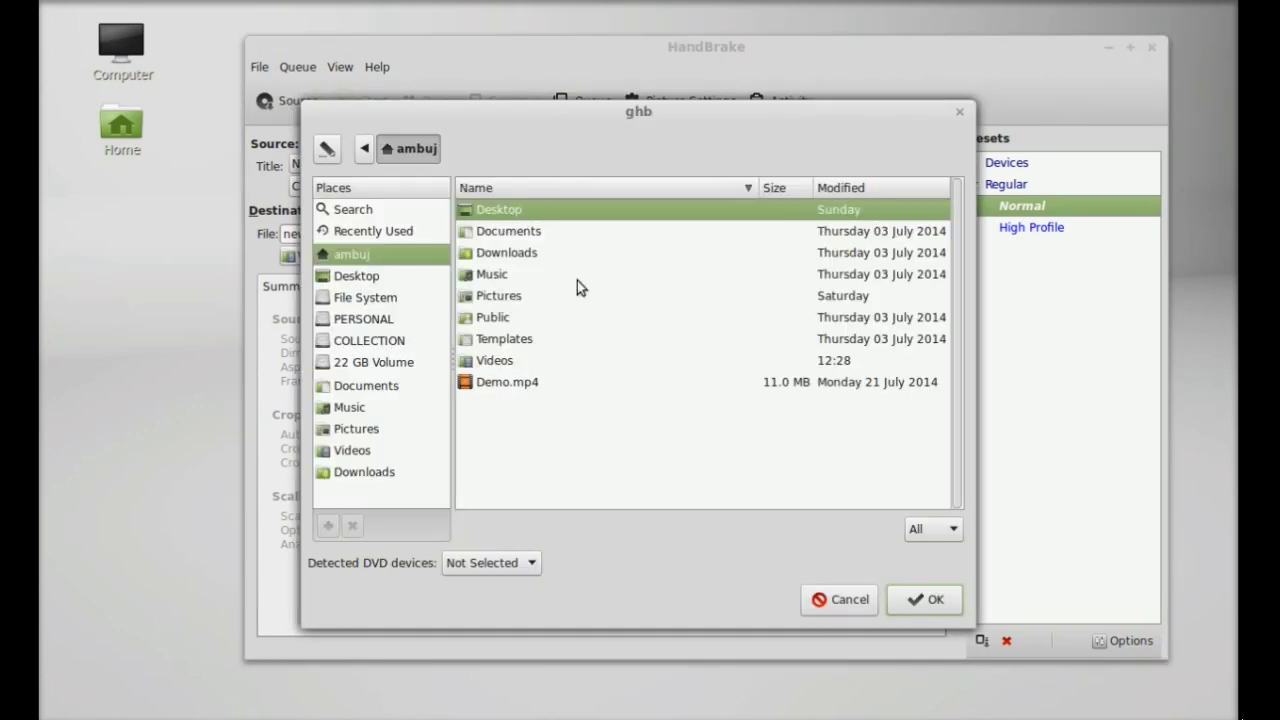
click(512, 386)
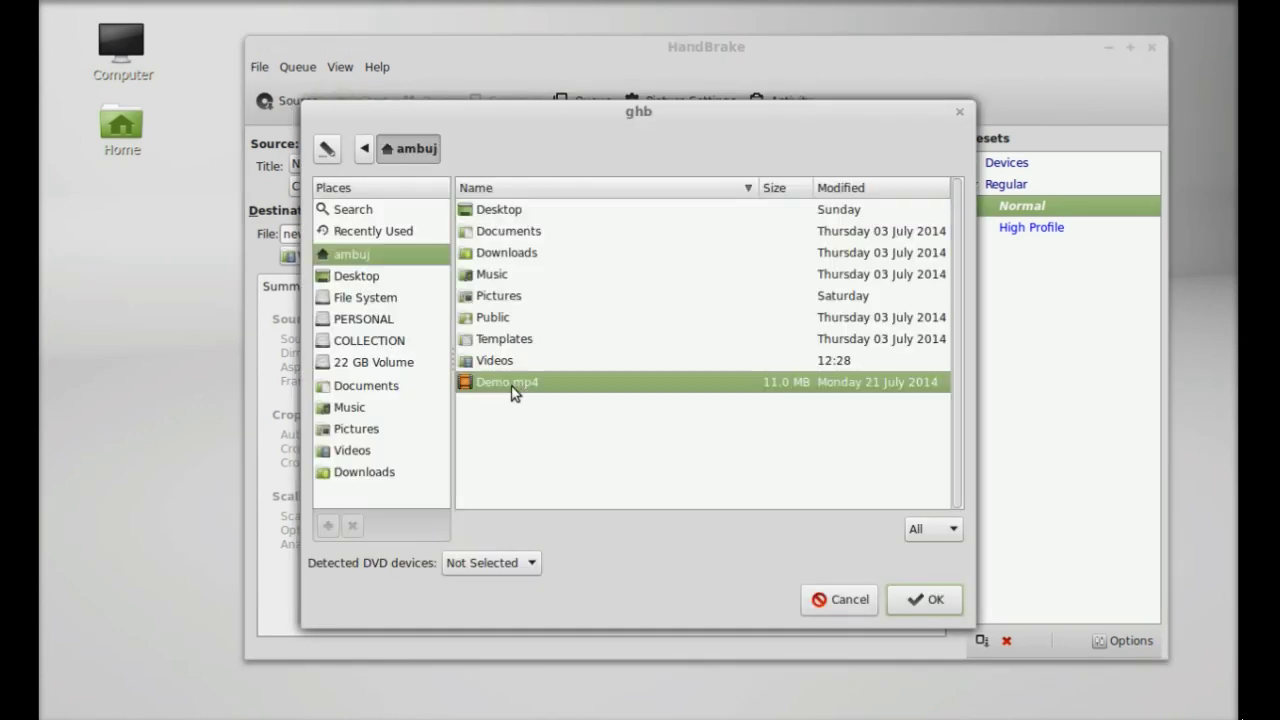
click(920, 599)
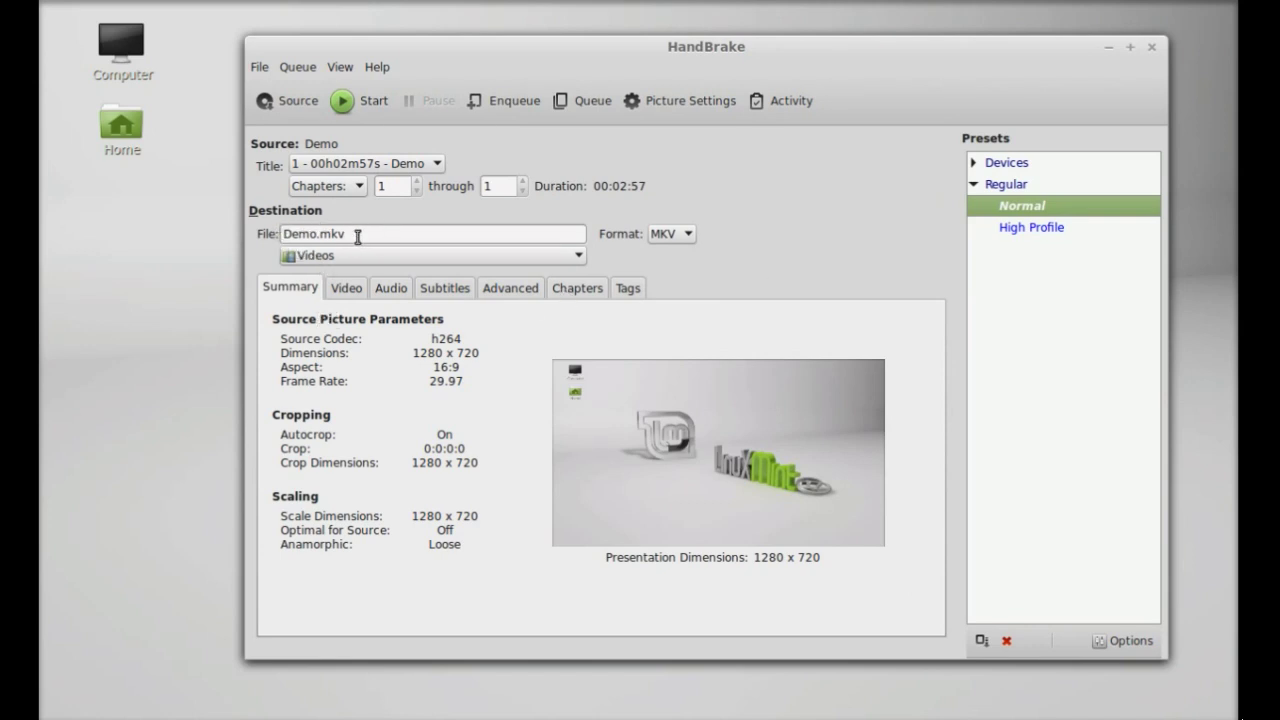
Set the Demo.mkv output destination folder to Desktop.
click(443, 257)
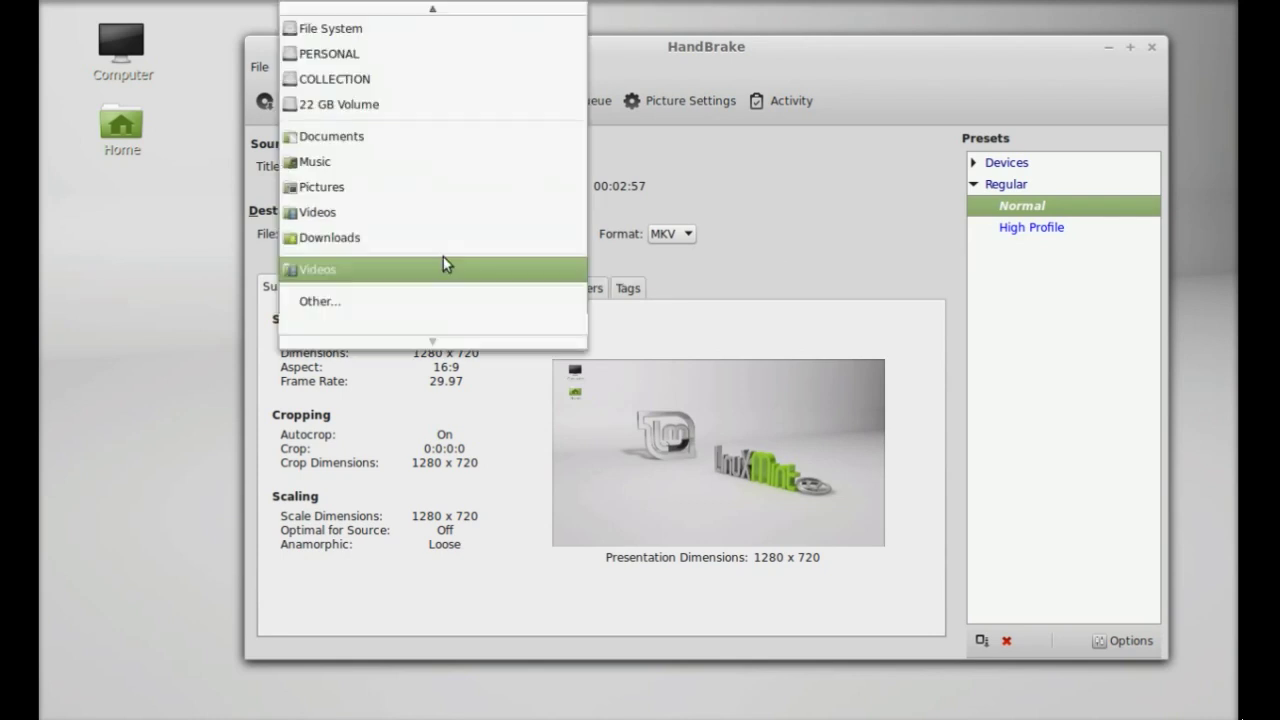
click(309, 300)
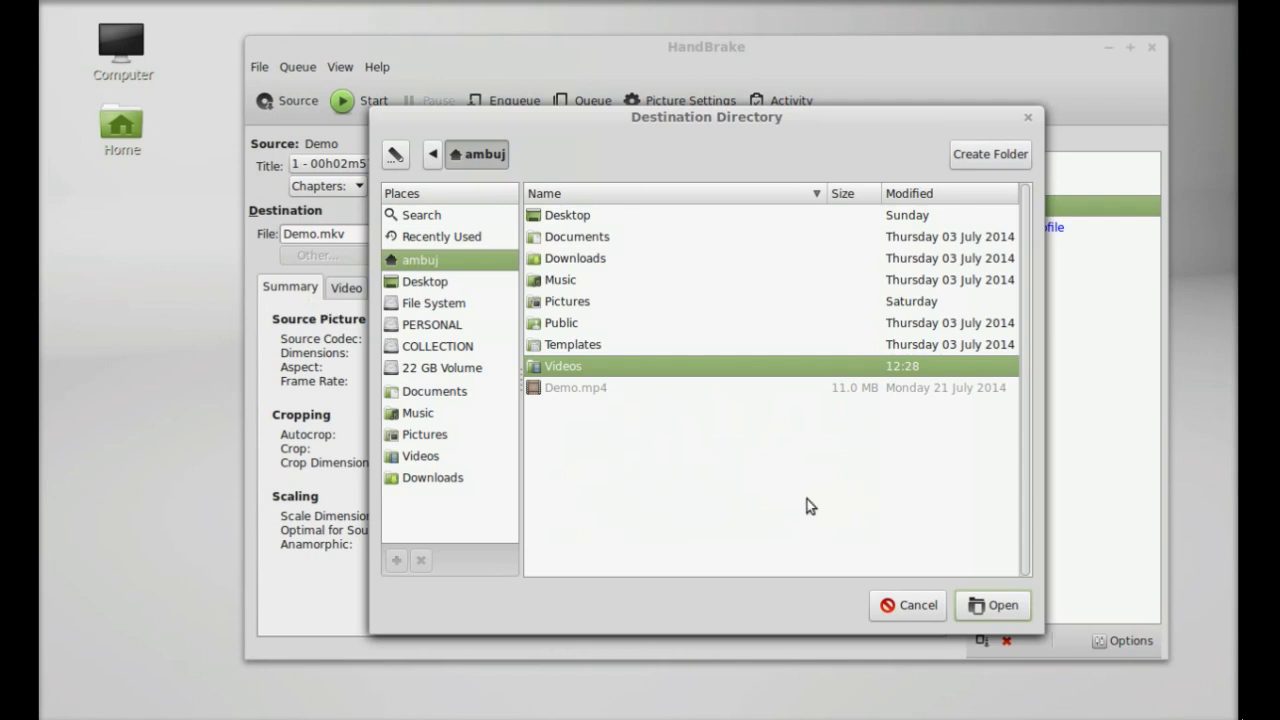
click(561, 216)
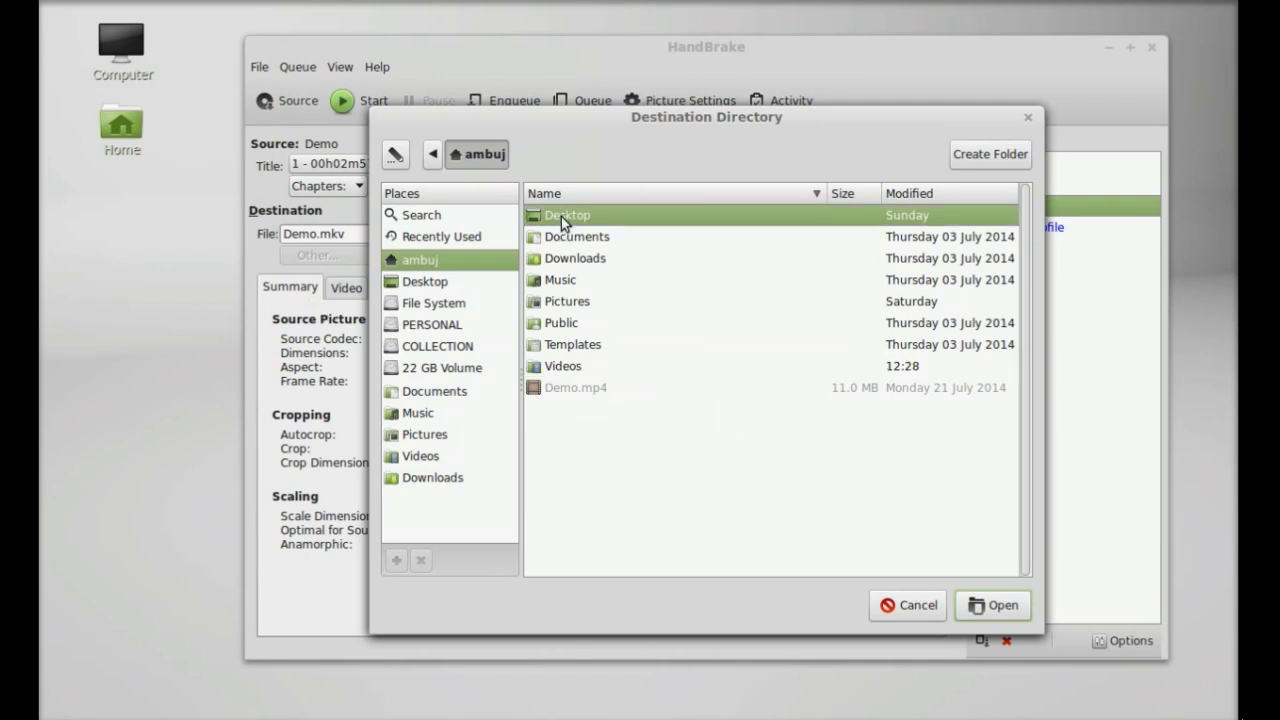
click(1000, 606)
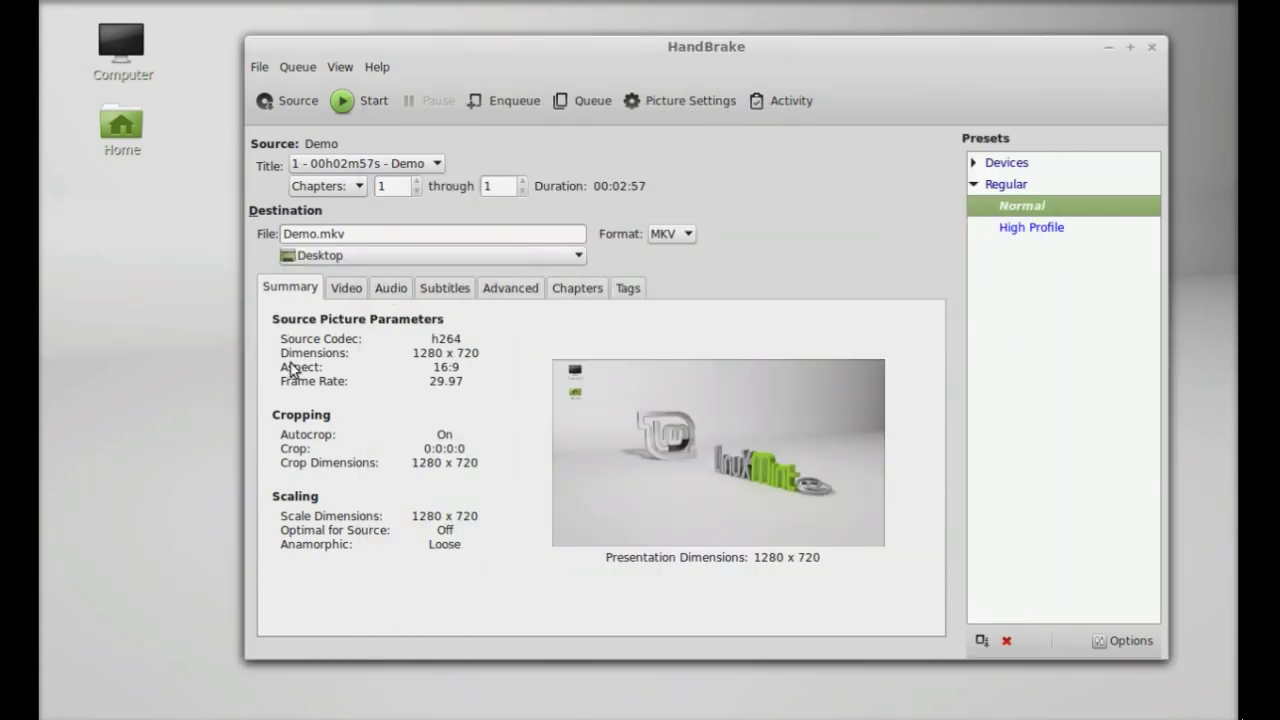
click(346, 289)
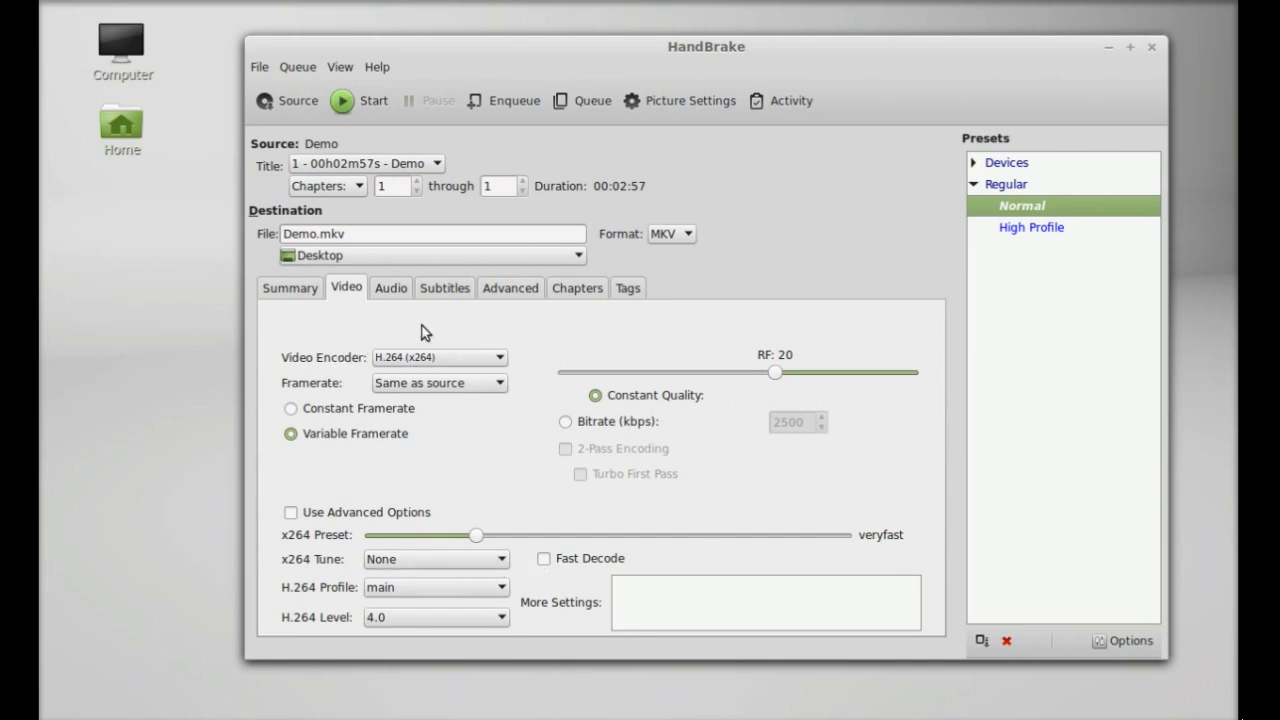
click(378, 289)
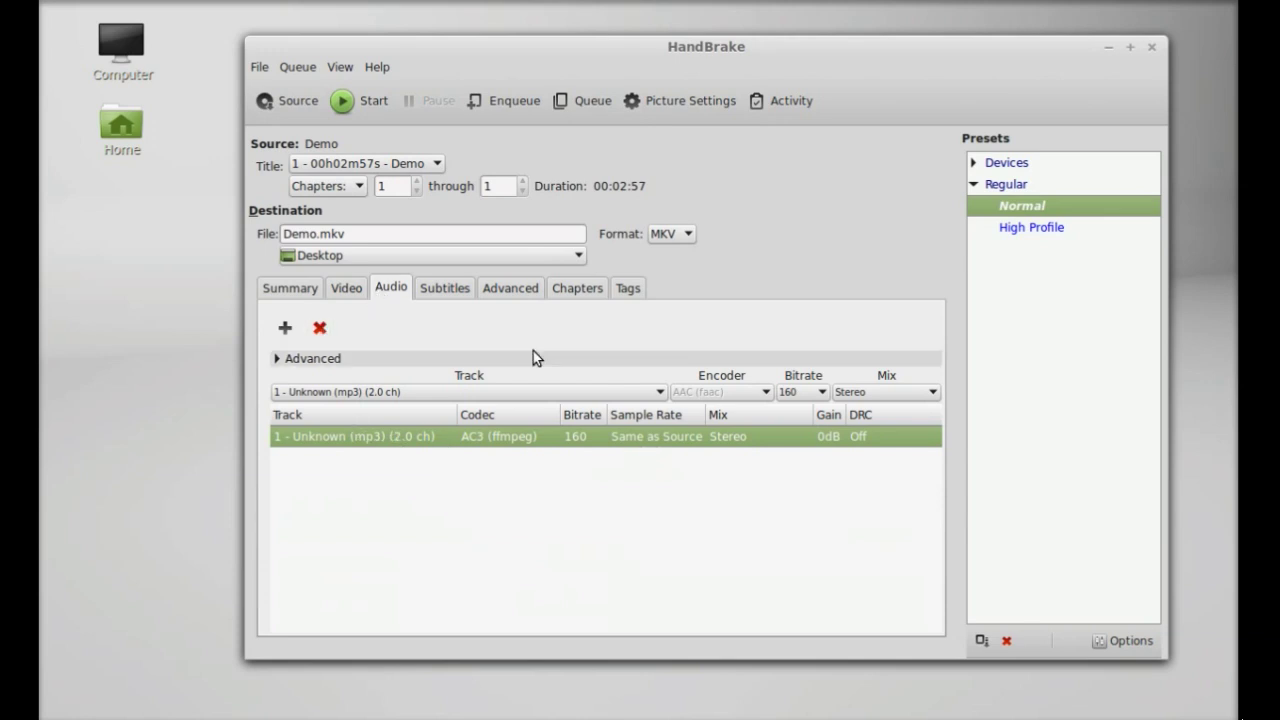
click(446, 289)
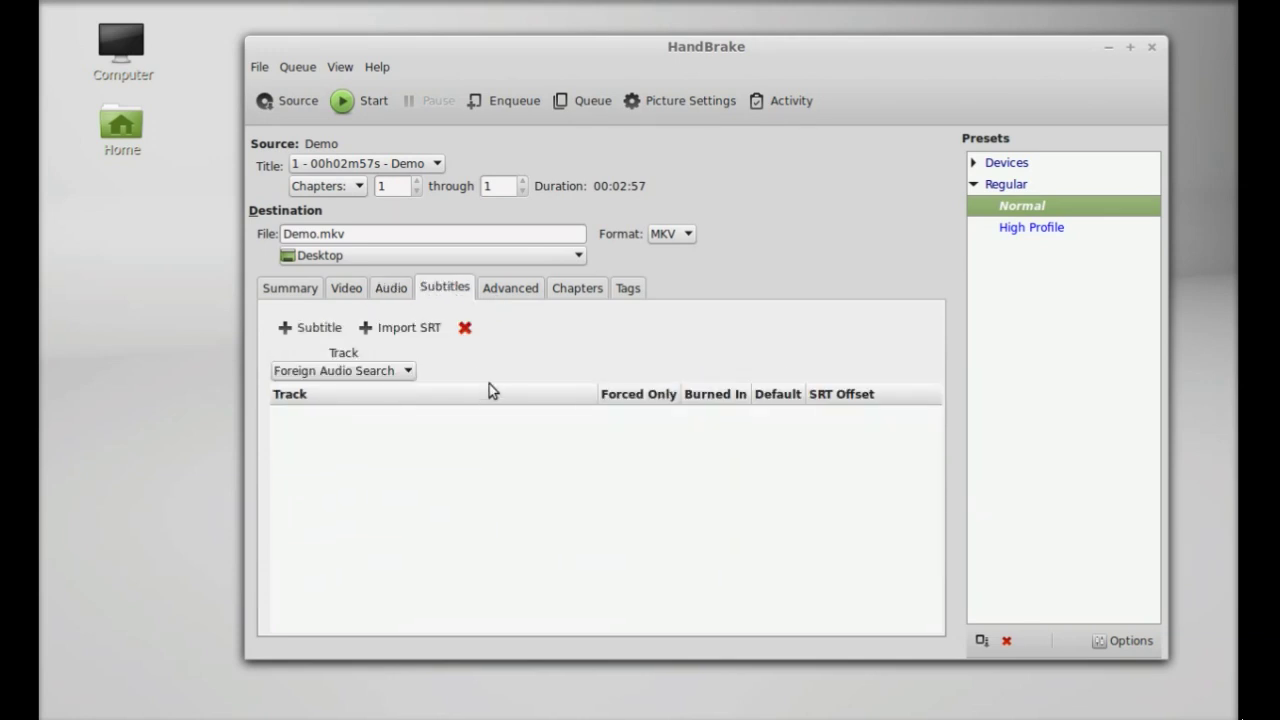
click(497, 292)
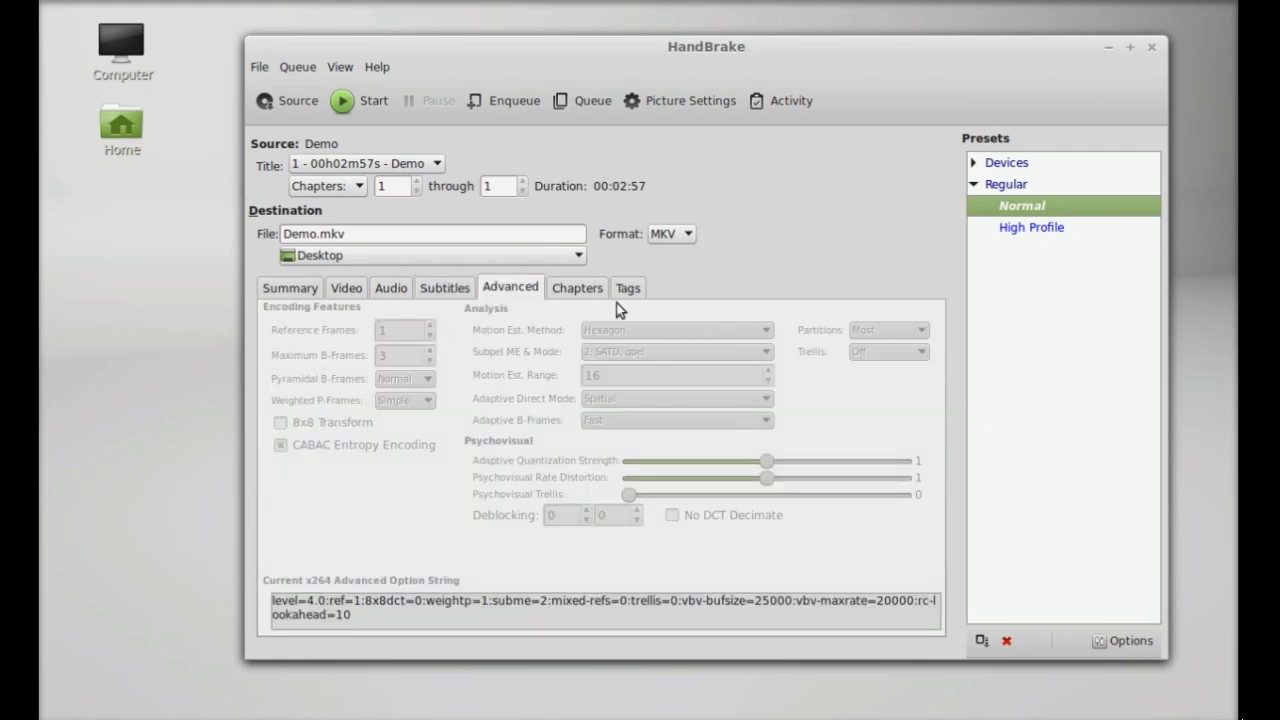
click(582, 289)
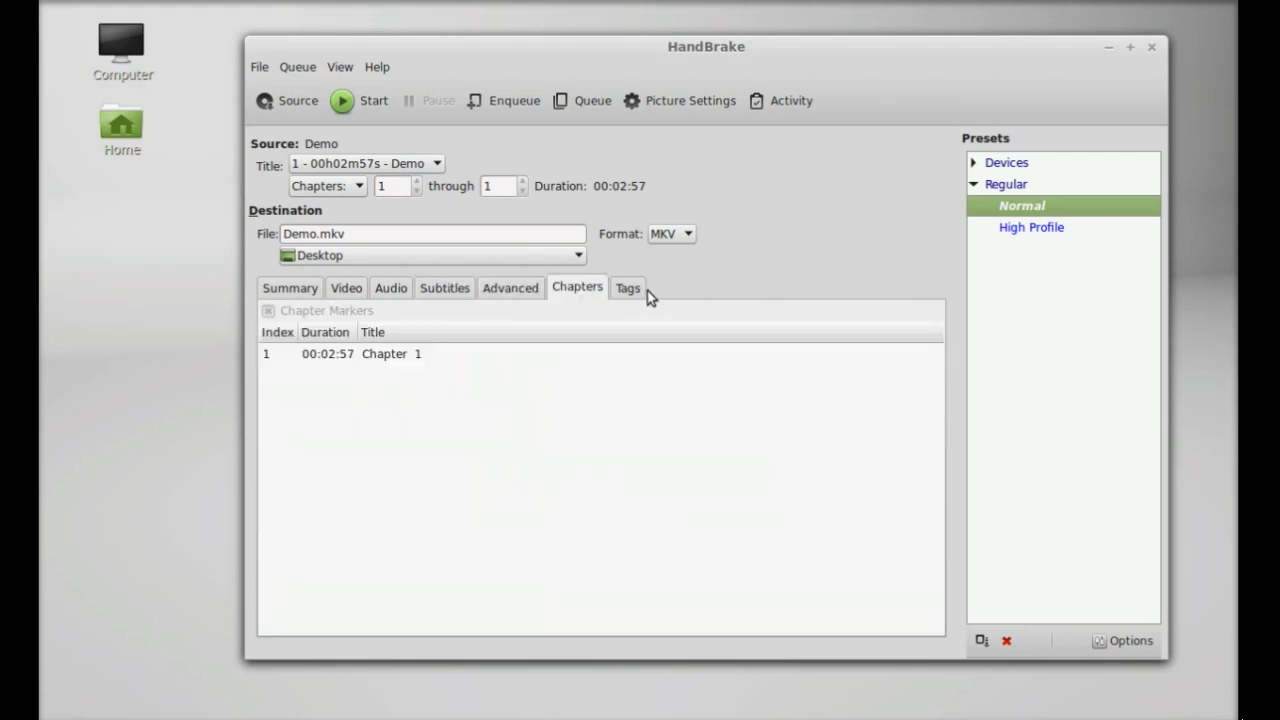
click(630, 290)
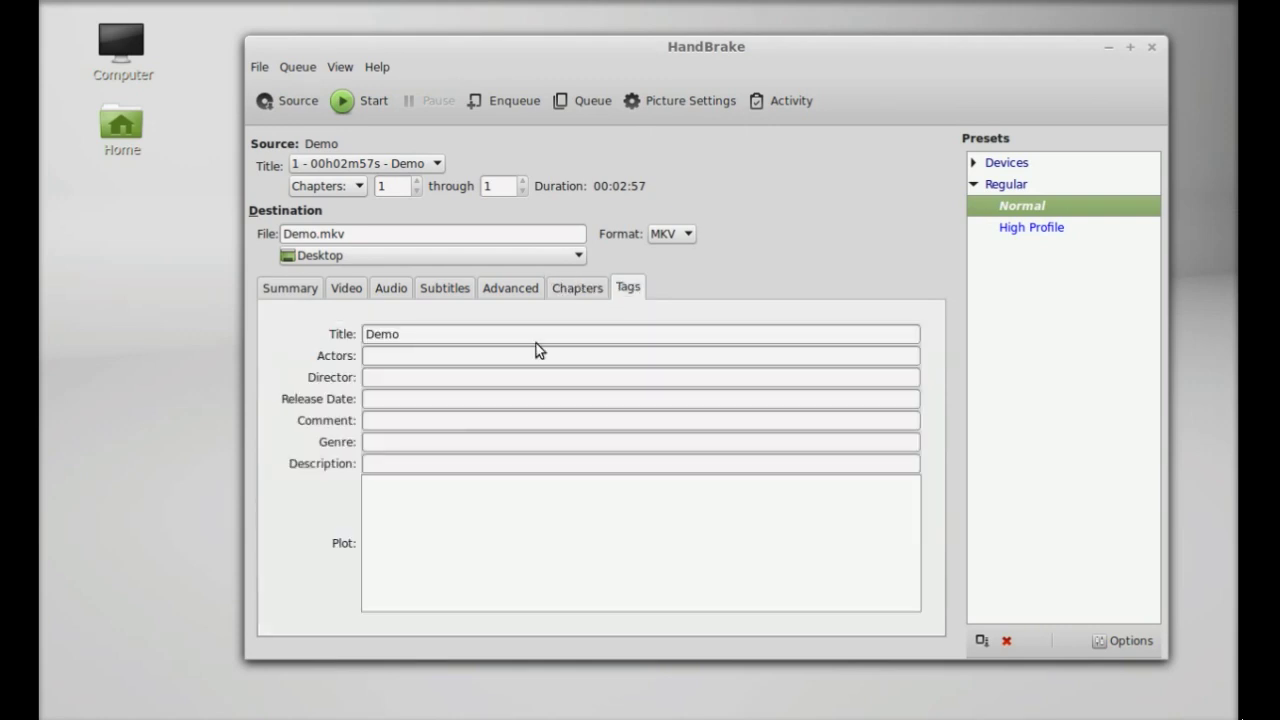
click(463, 354)
click(454, 376)
click(447, 396)
click(434, 421)
click(282, 288)
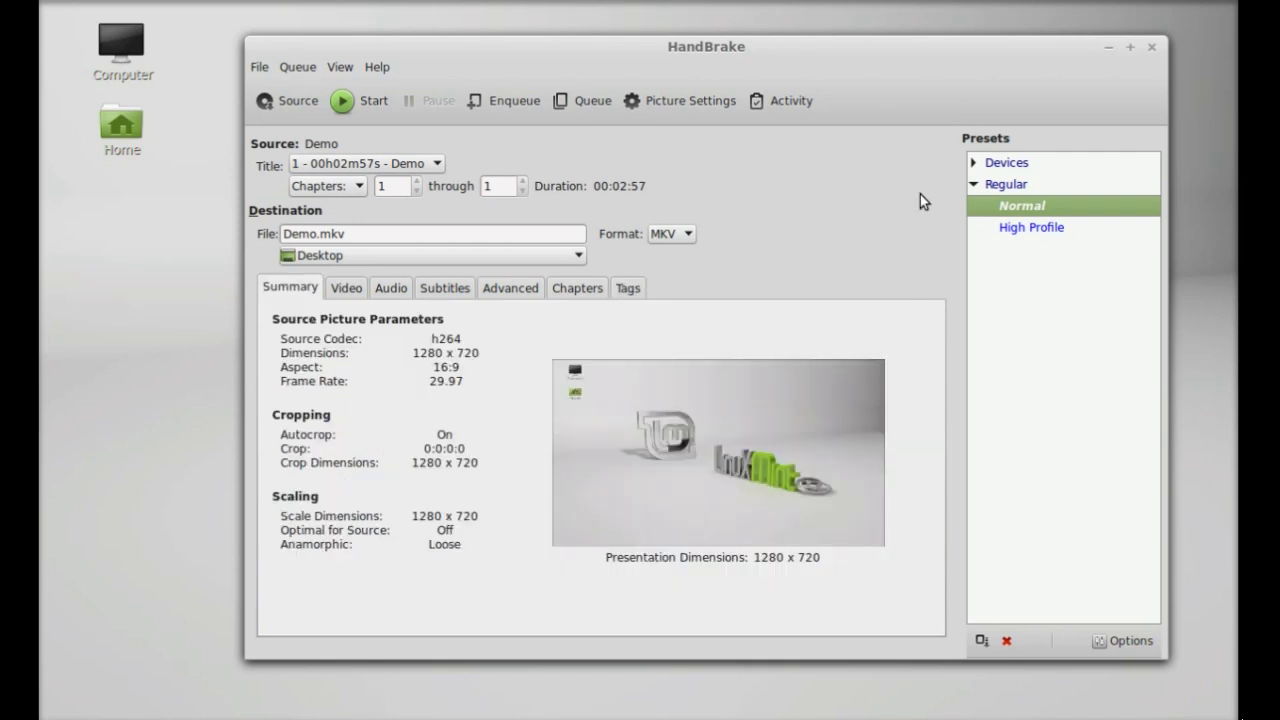
Apply the Devices > Android preset and encode Demo to Demo.mkv at 720 x 404.
click(973, 164)
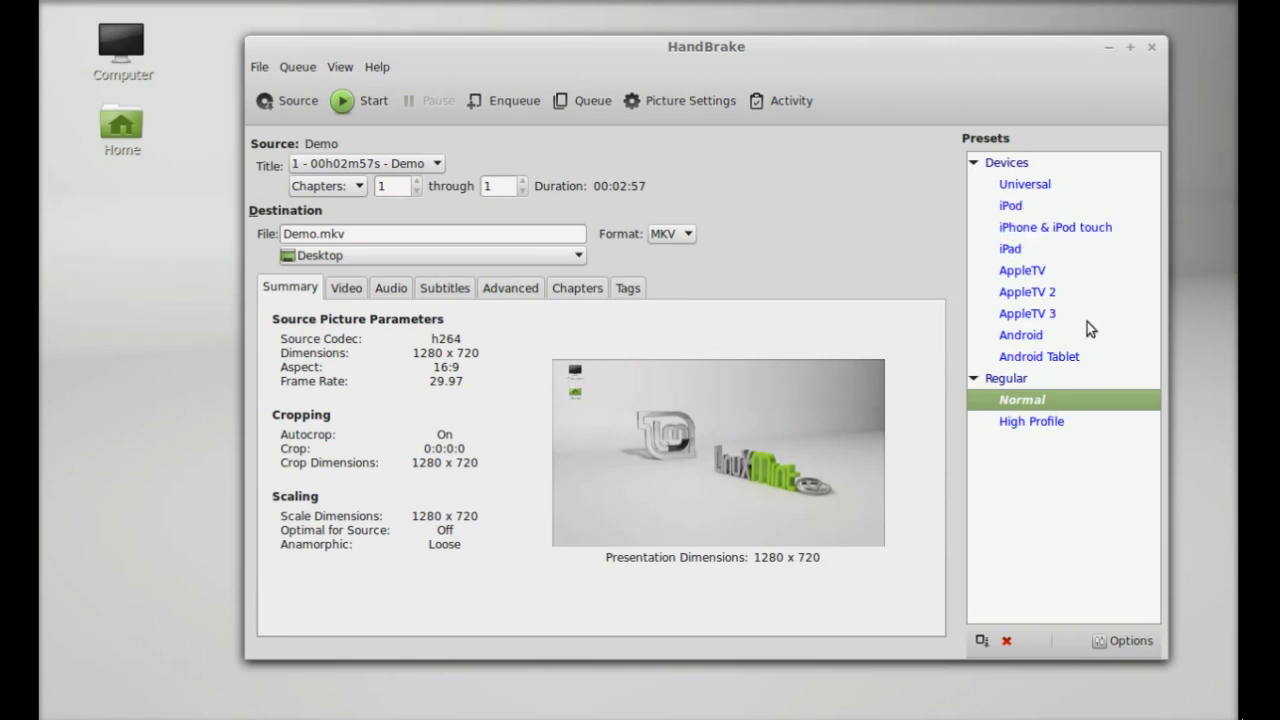
click(1027, 338)
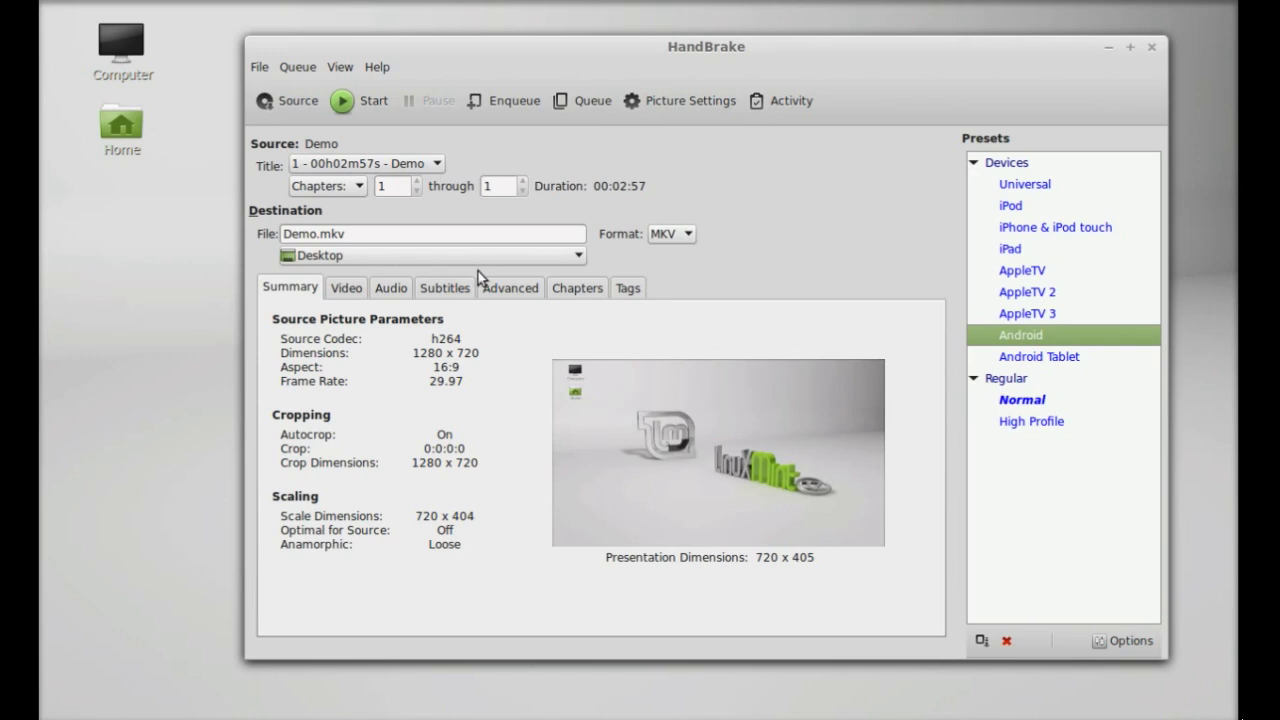
click(367, 101)
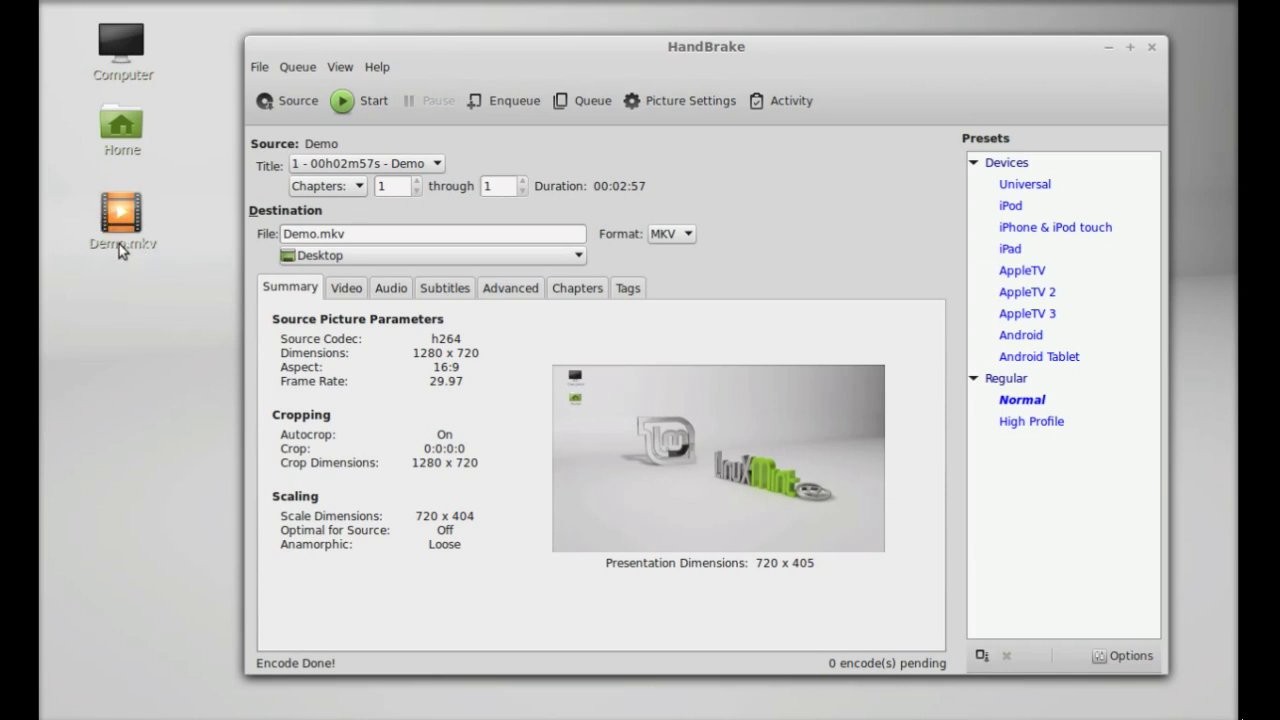
click(373, 66)
Open the HandBrake Guide in Firefox, then bring the Encode Done HandBrake window forward.
click(407, 110)
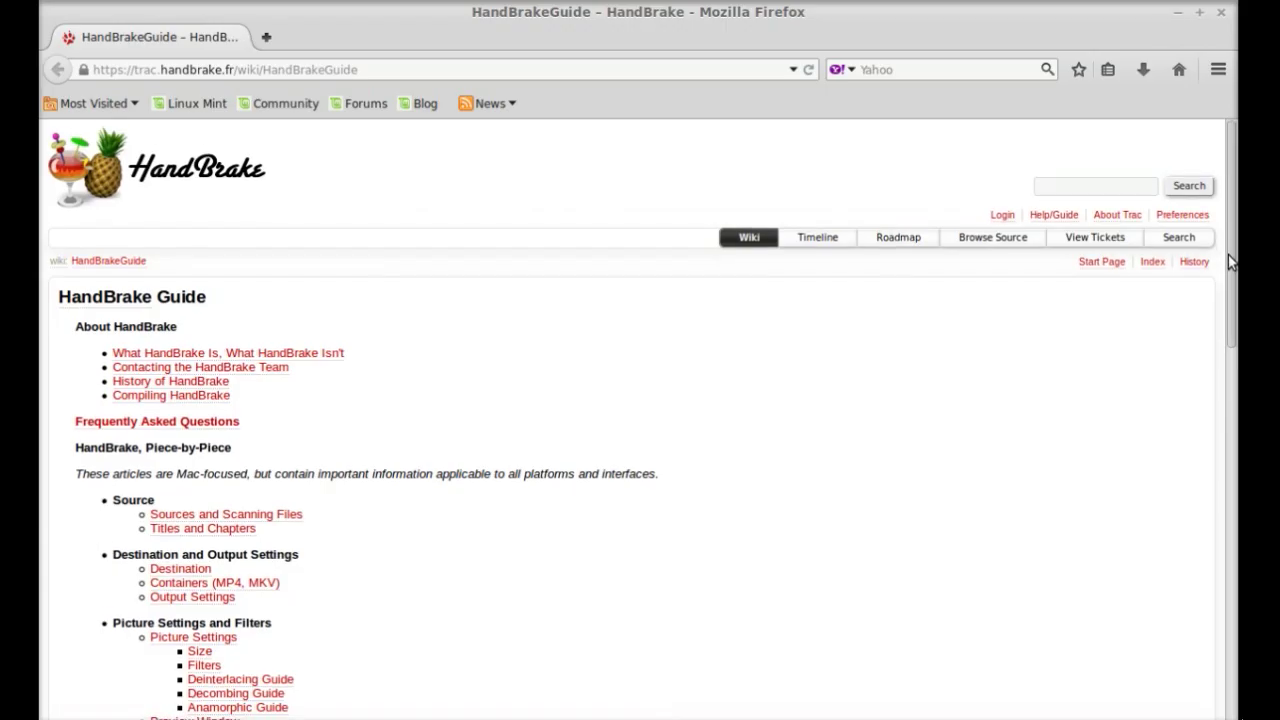
drag(1228, 255, 1228, 307)
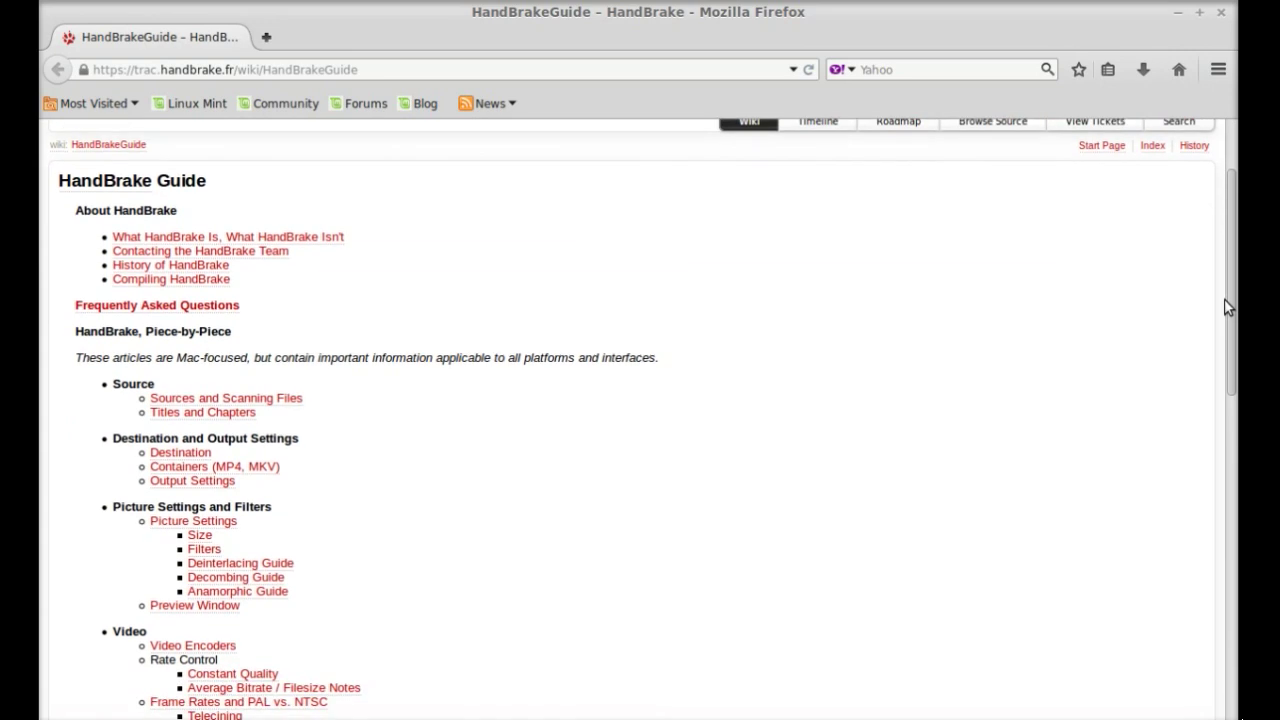
click(340, 716)
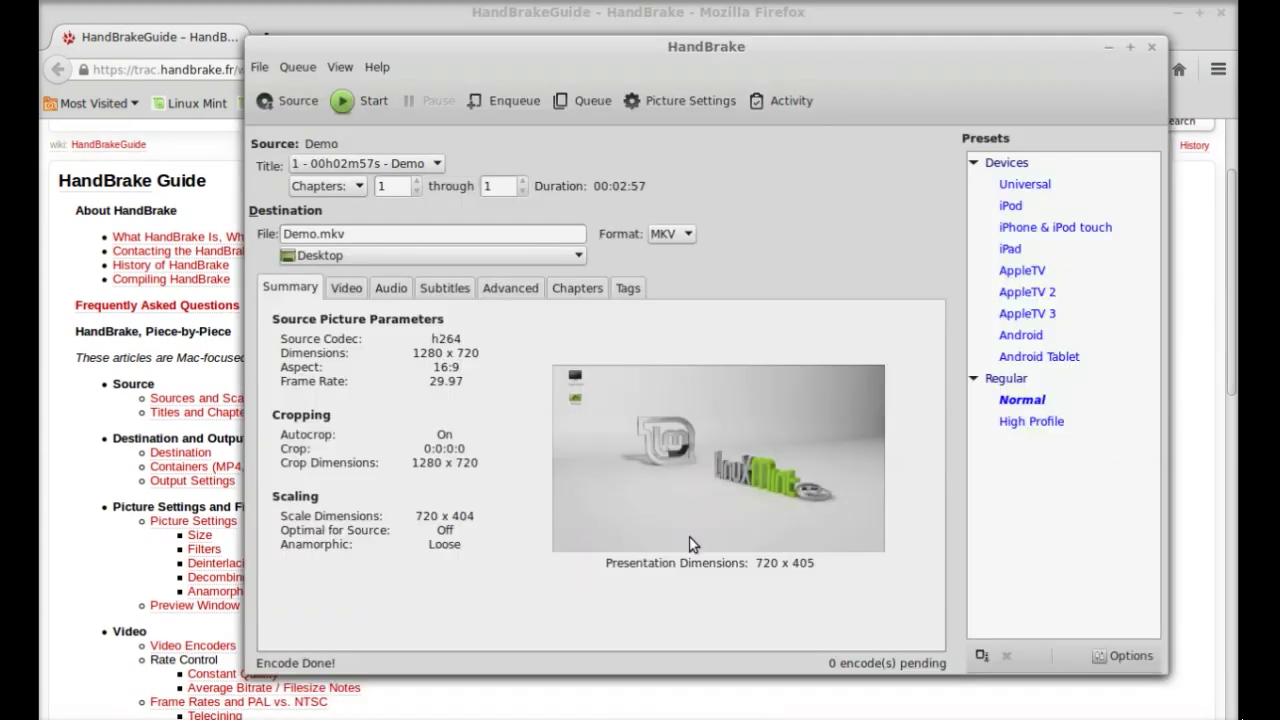